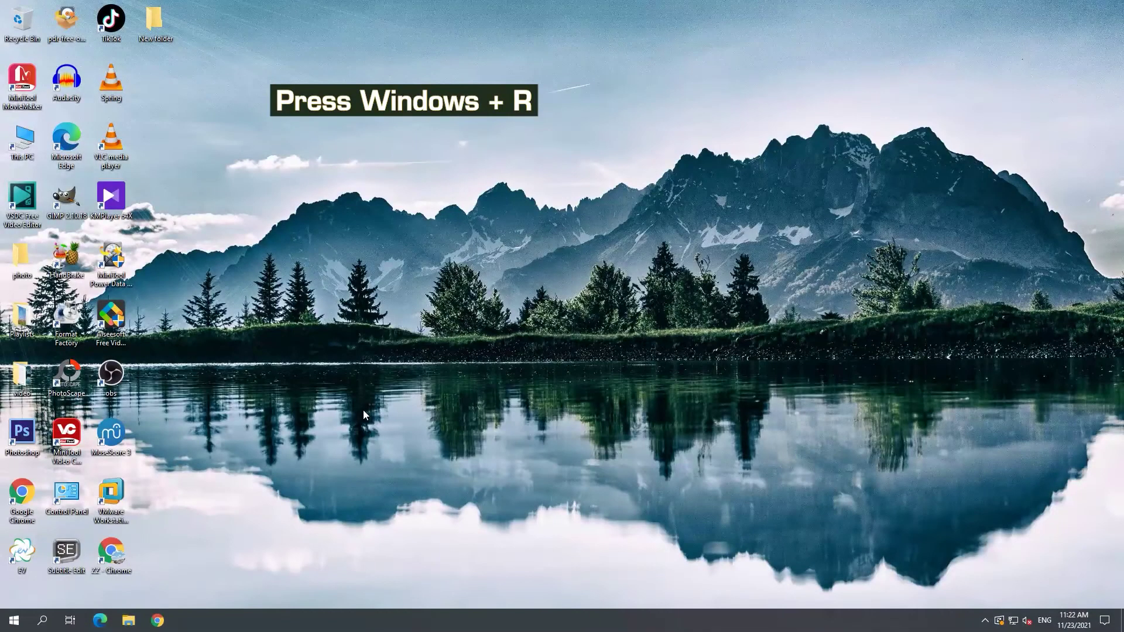
# - Launch Control Panel via Run, then reach Website Data Settings from Internet Options' Browsing history
pyautogui.press('super+r')
pyautogui.write('control')
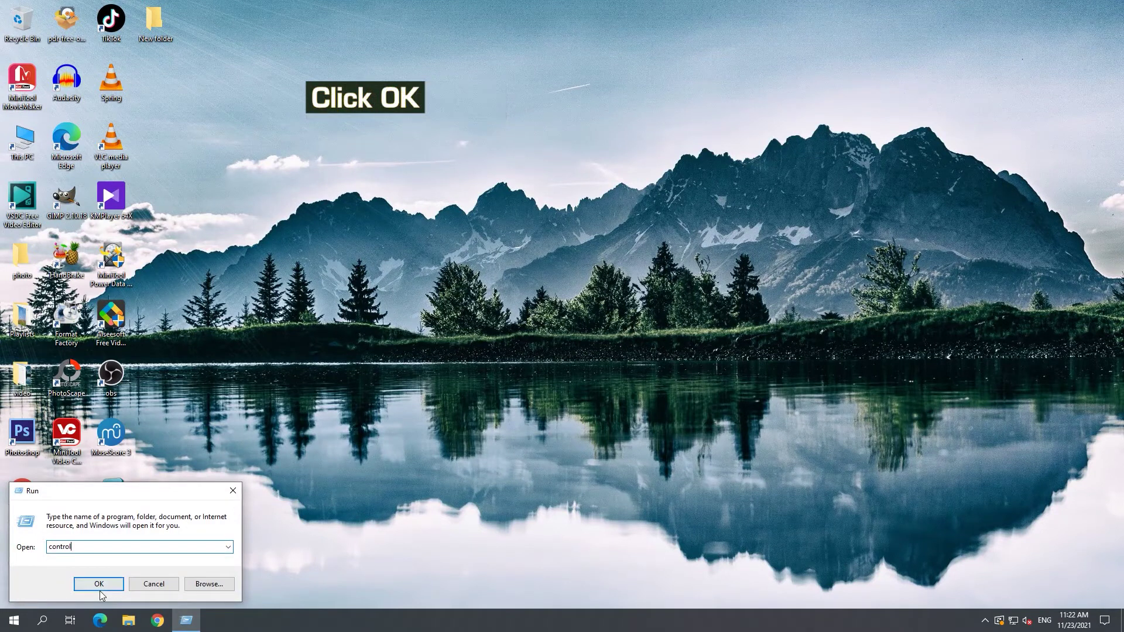
pyautogui.click(99, 585)
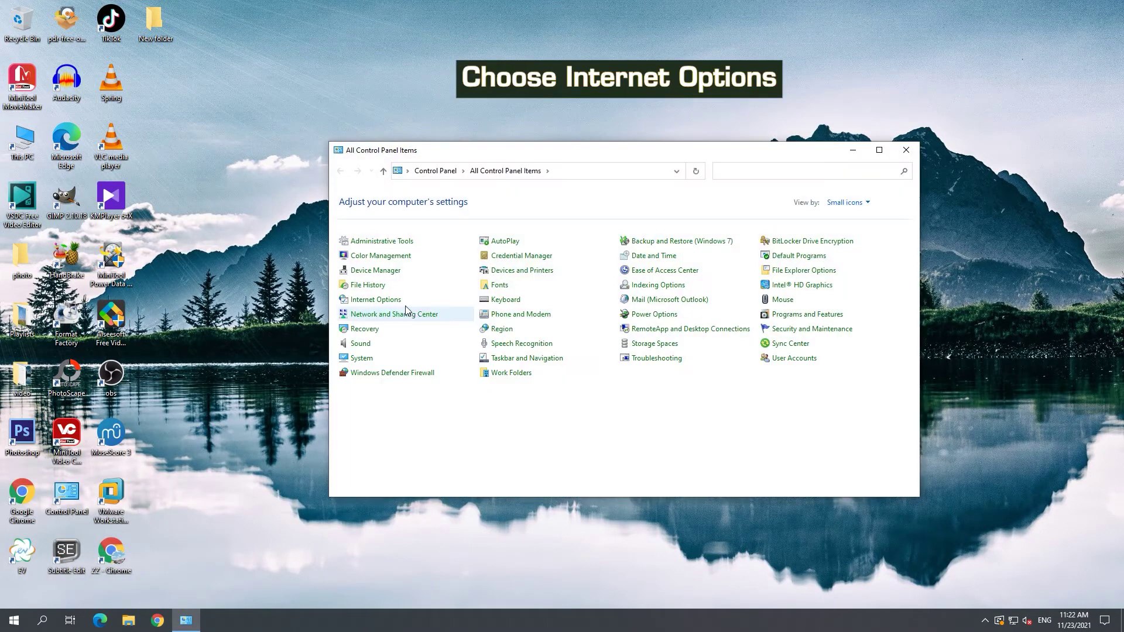
pyautogui.click(398, 299)
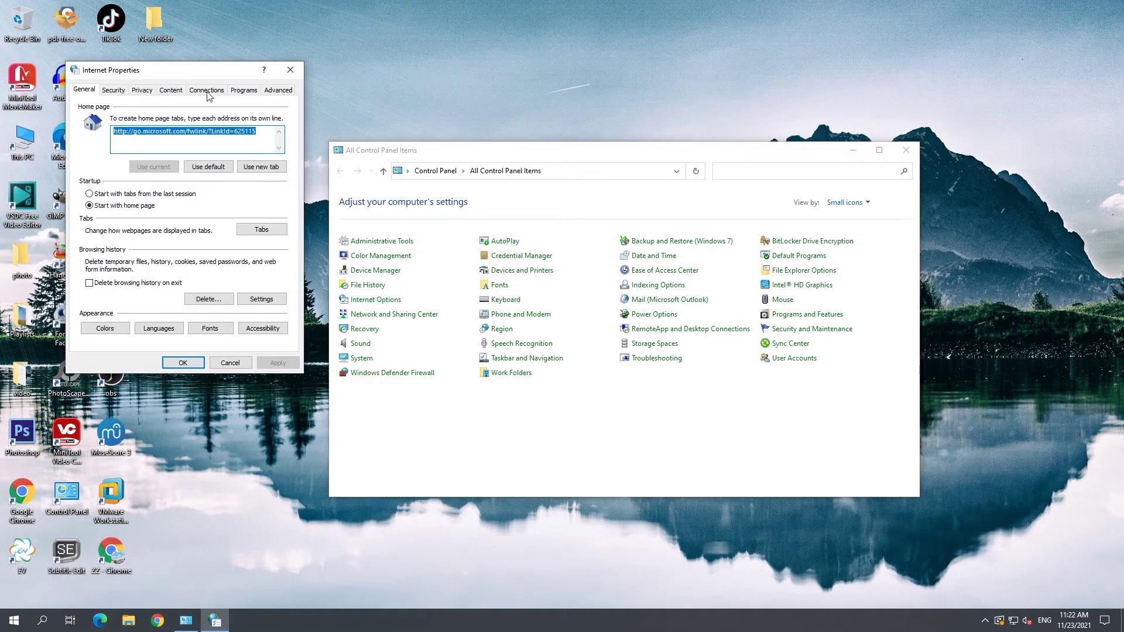
pyautogui.moveTo(208, 75)
pyautogui.mouseDown()
pyautogui.moveTo(678, 106)
pyautogui.moveTo(664, 110)
pyautogui.mouseUp()
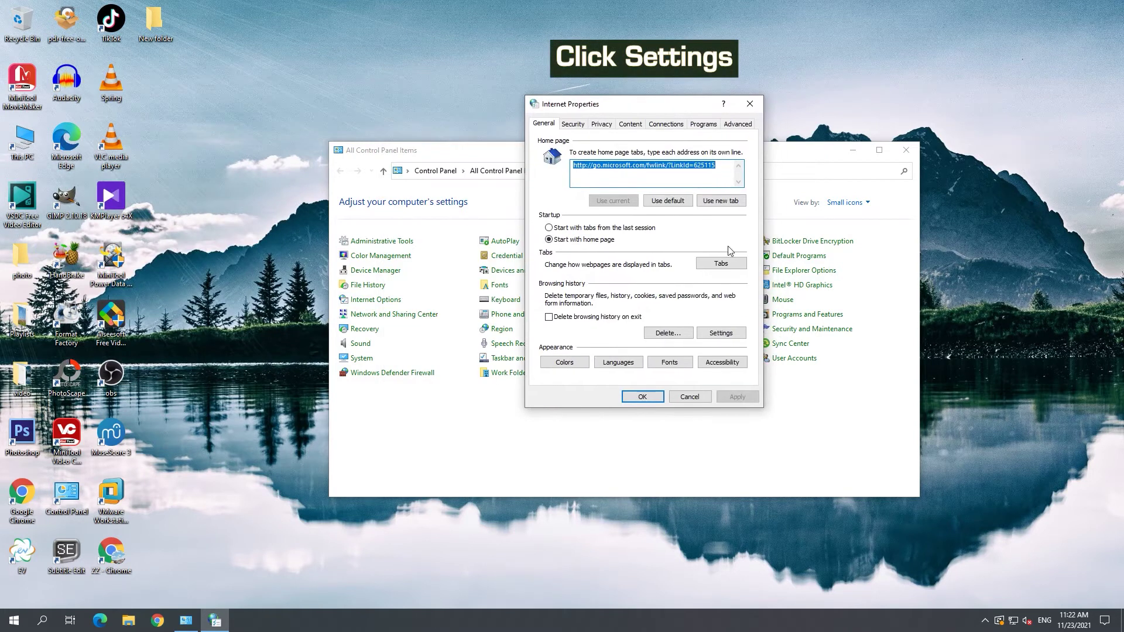
pyautogui.click(734, 334)
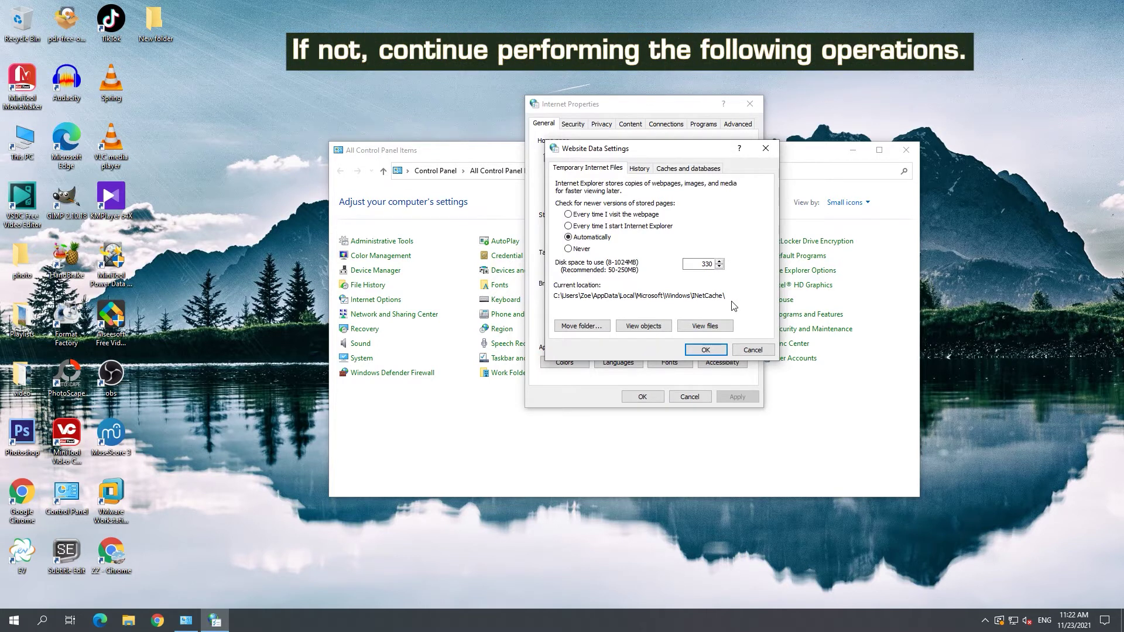
# - Move the temporary internet files folder to C:\Program Files (x86)\Intel
pyautogui.click(583, 329)
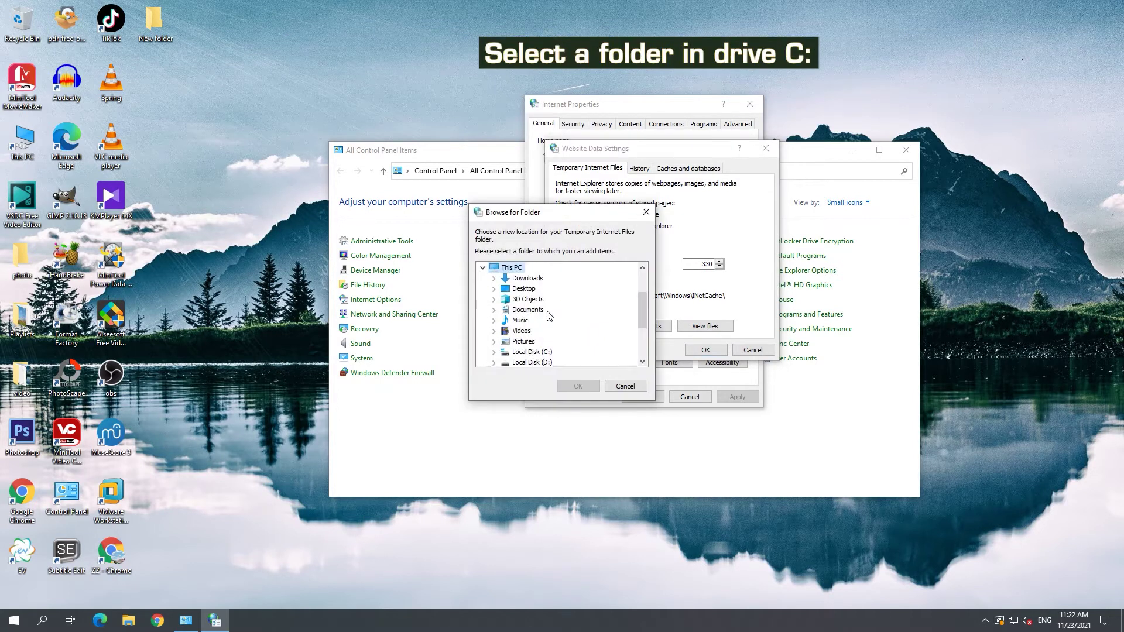
pyautogui.click(494, 352)
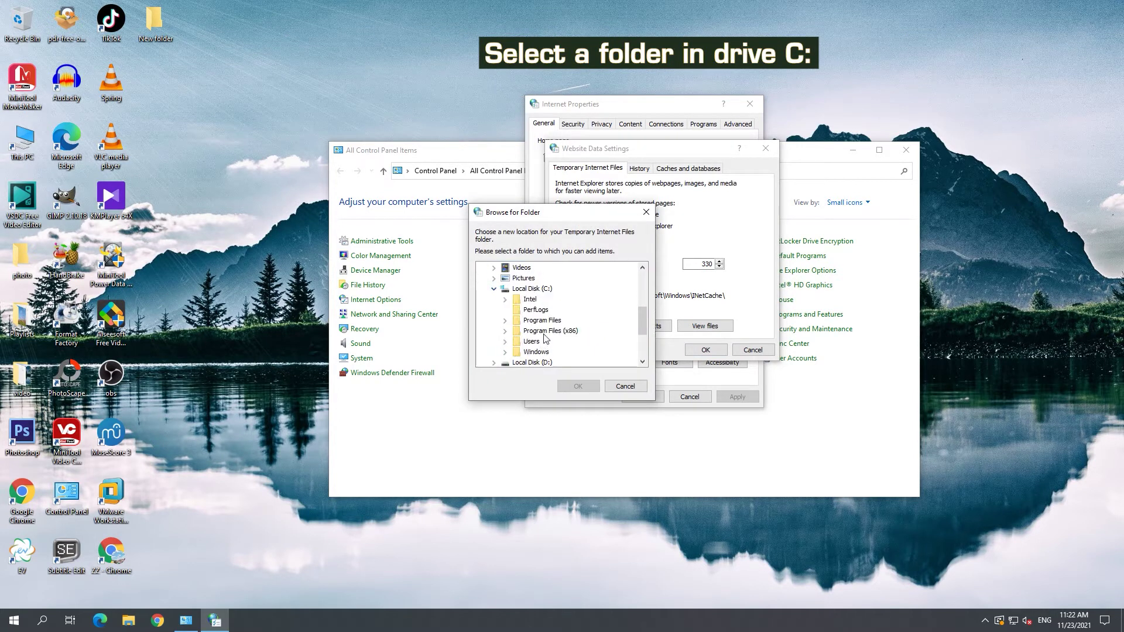
pyautogui.click(506, 332)
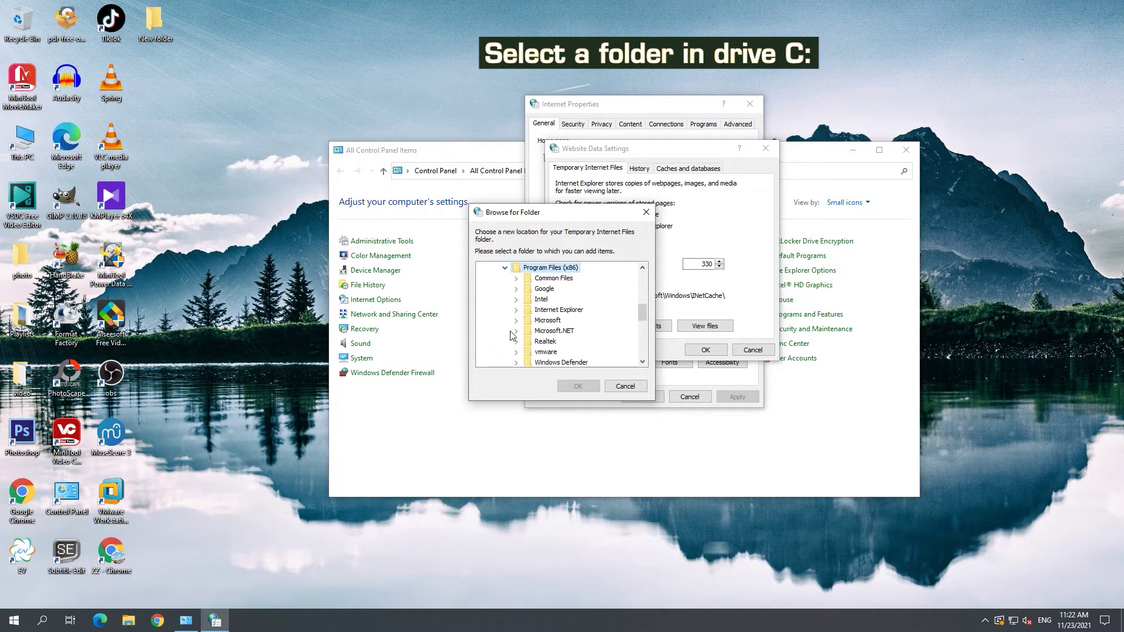
pyautogui.click(530, 302)
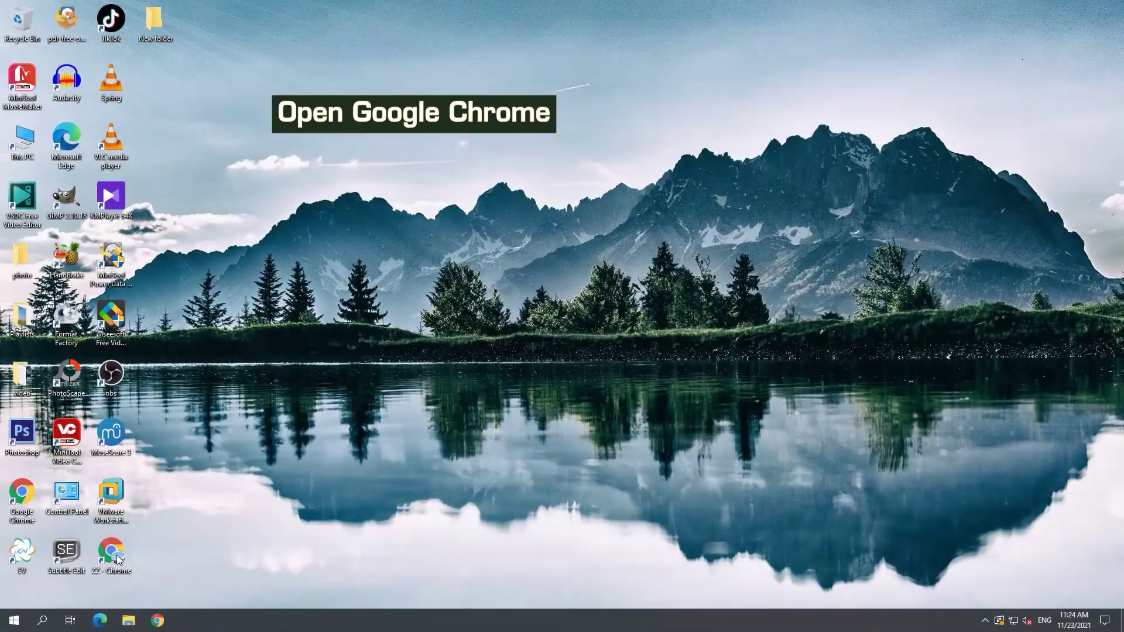
# - Clear Chrome's browsing data for the Last 24 hours time range
pyautogui.doubleClick(118, 560)
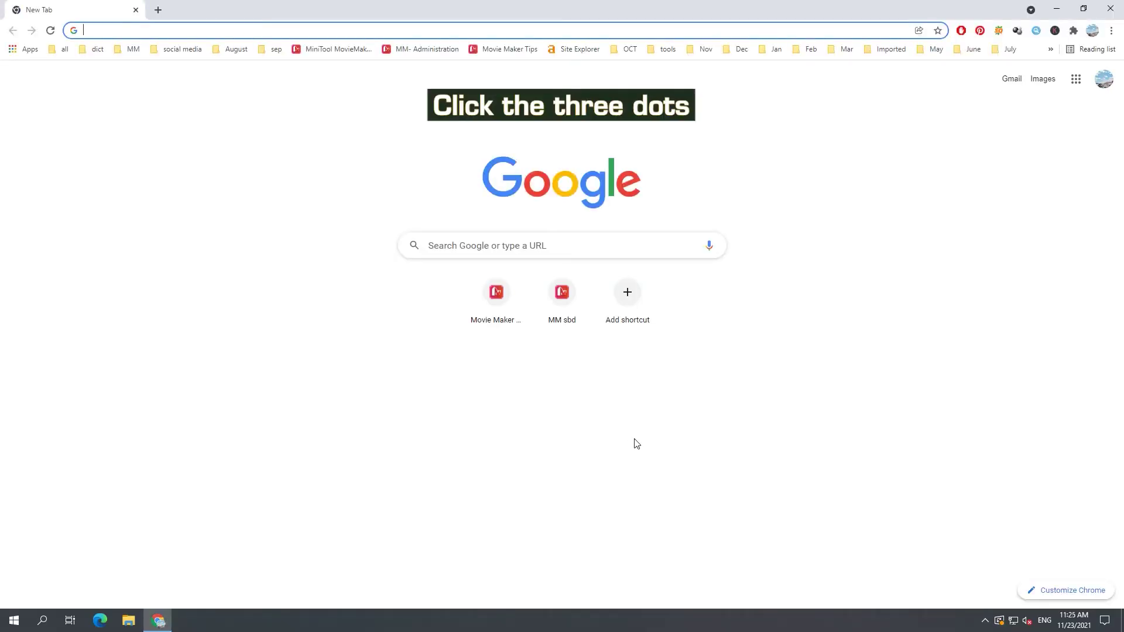
pyautogui.click(1111, 30)
pyautogui.moveTo(1005, 197)
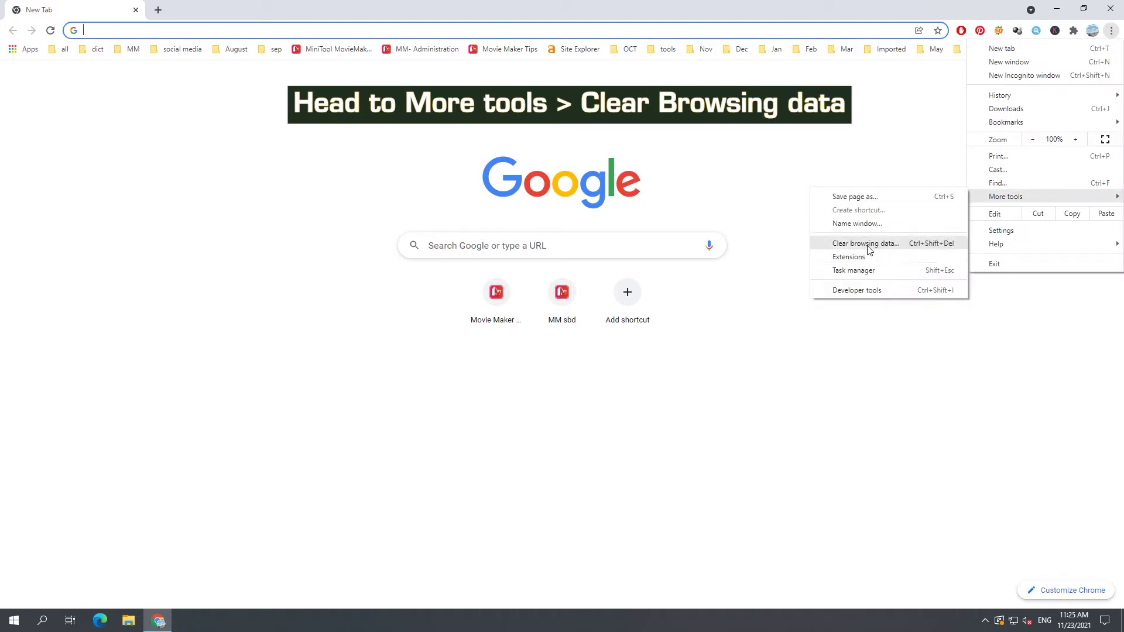
pyautogui.click(865, 244)
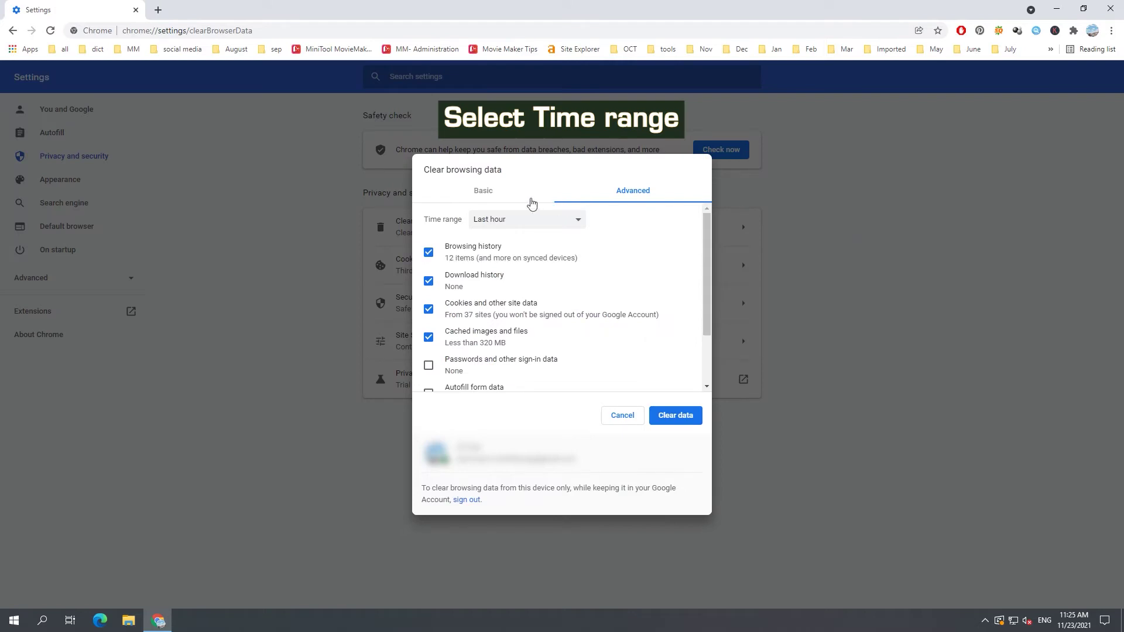
pyautogui.click(516, 222)
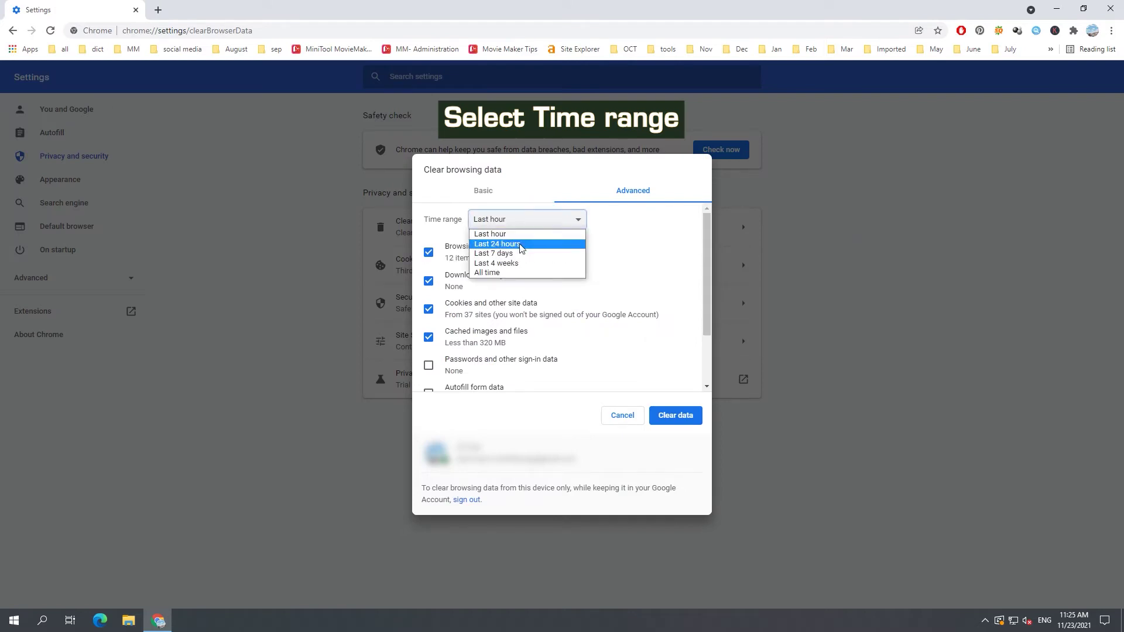
pyautogui.click(520, 246)
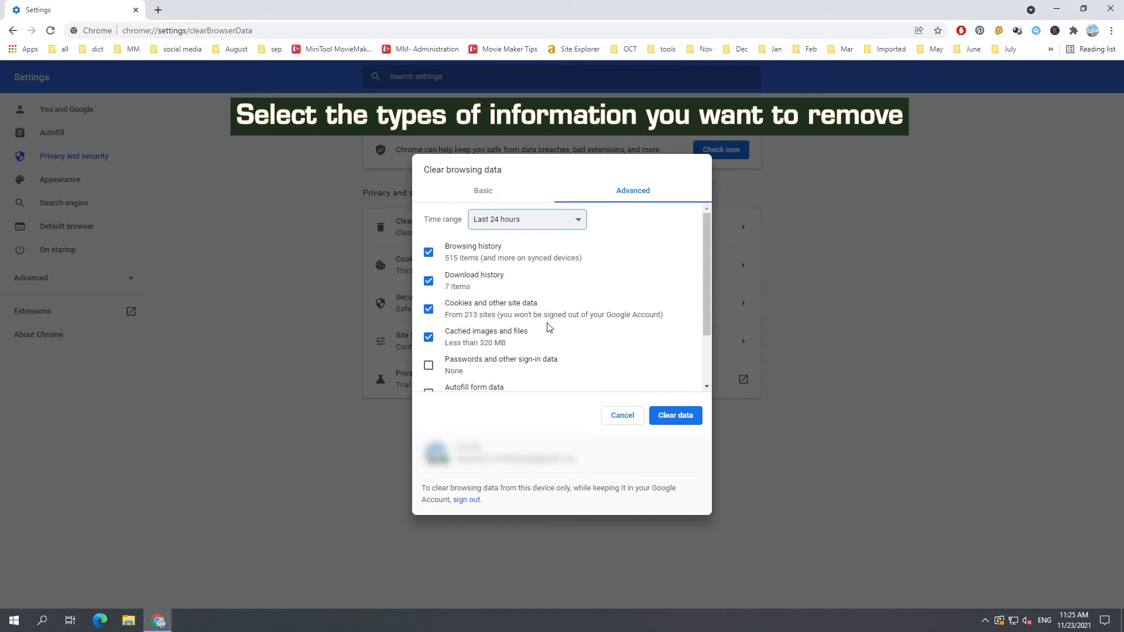
pyautogui.click(672, 420)
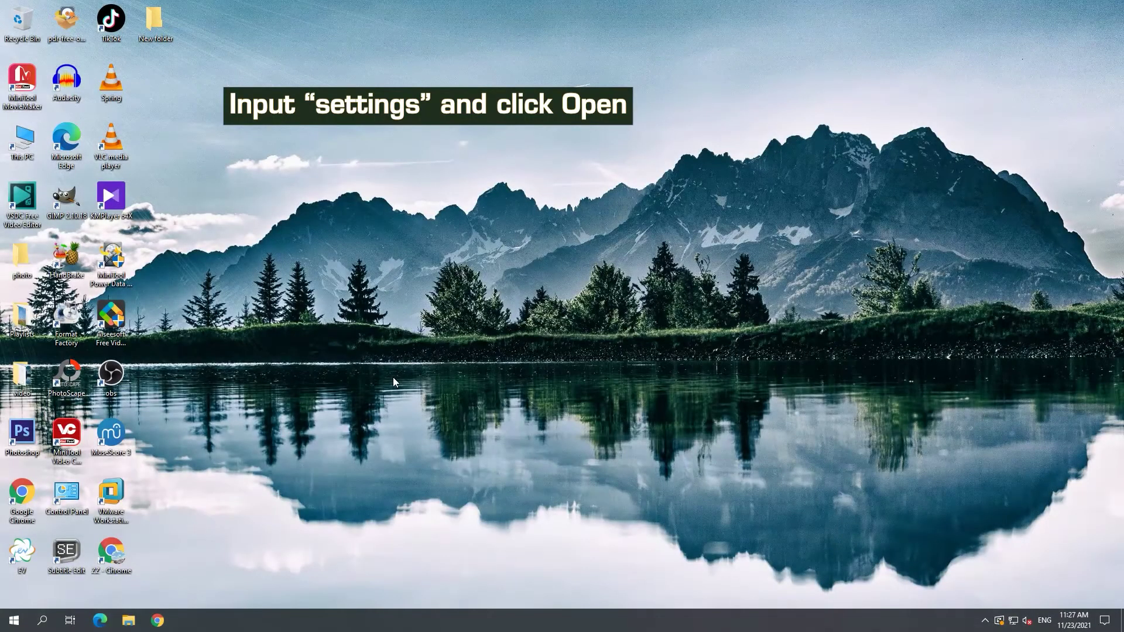
# - Launch Windows Security from Settings > Update & Security > Windows Security
pyautogui.click(41, 620)
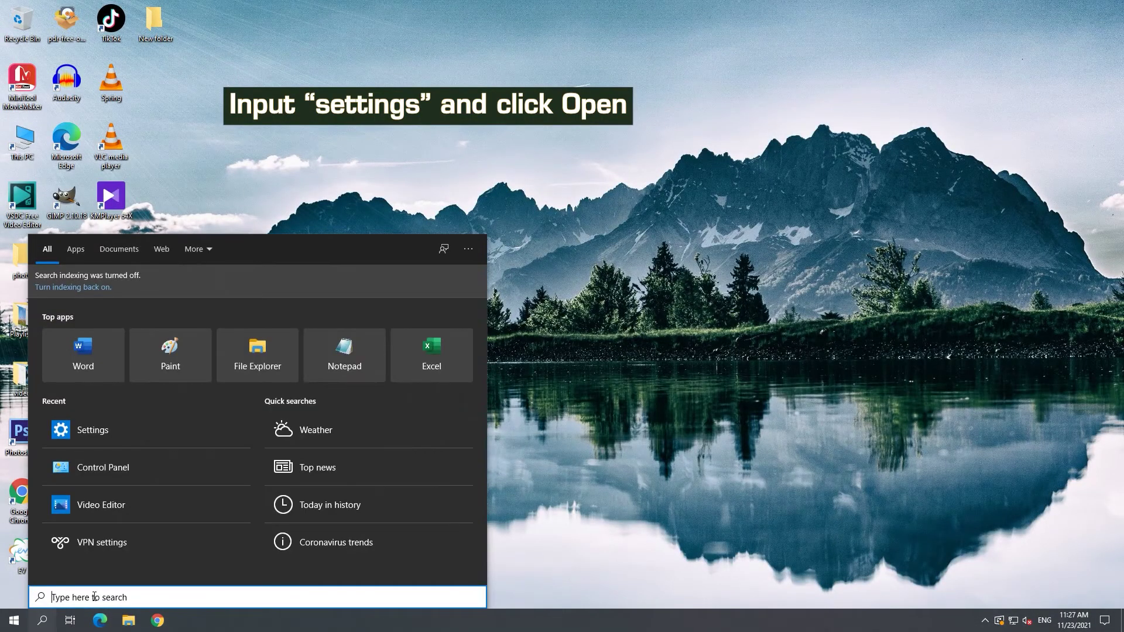
pyautogui.write('set')
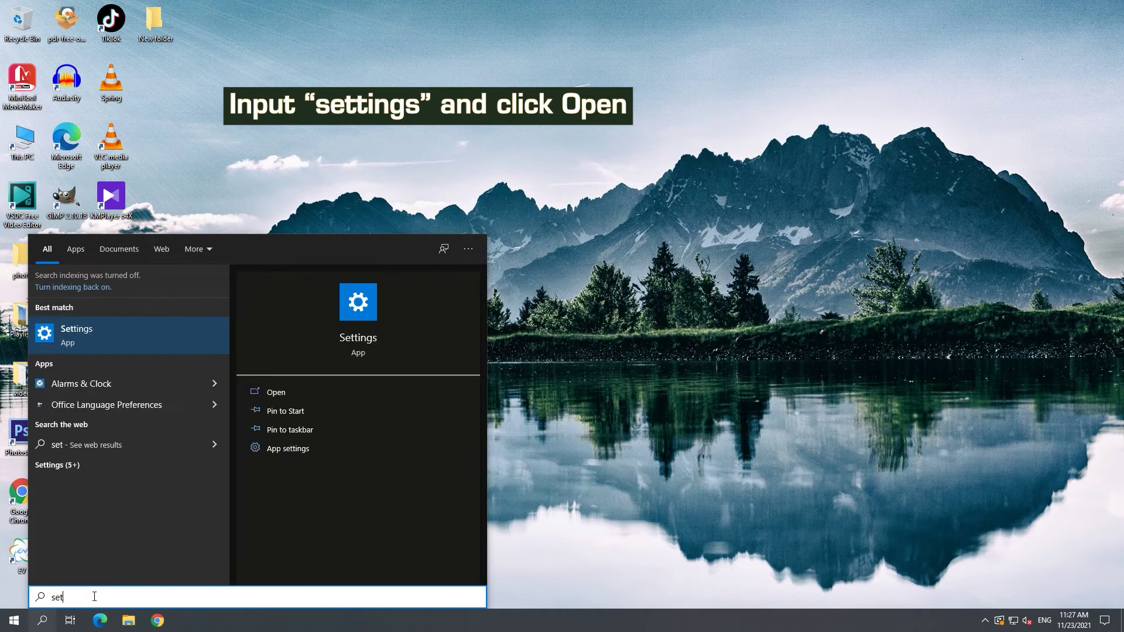
pyautogui.write('tings')
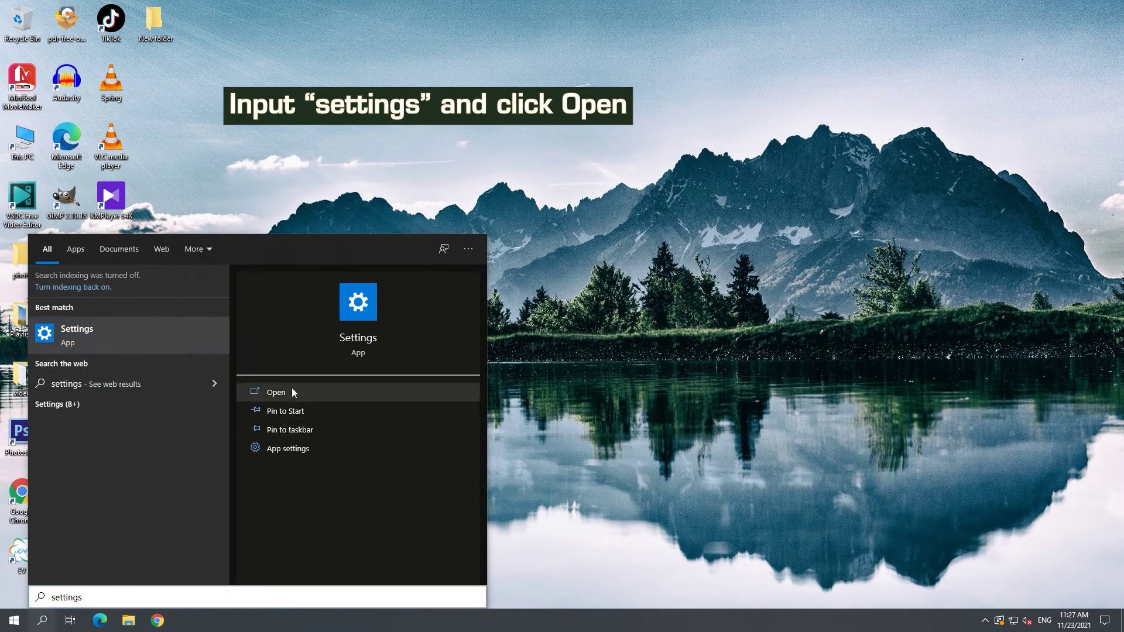
pyautogui.click(291, 390)
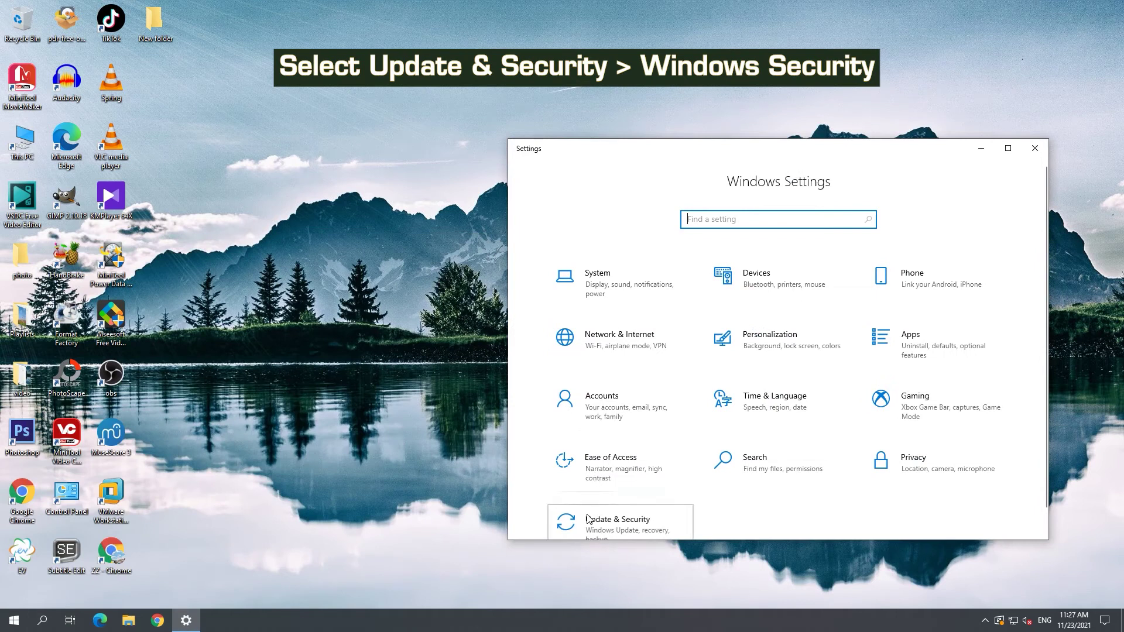
pyautogui.click(587, 520)
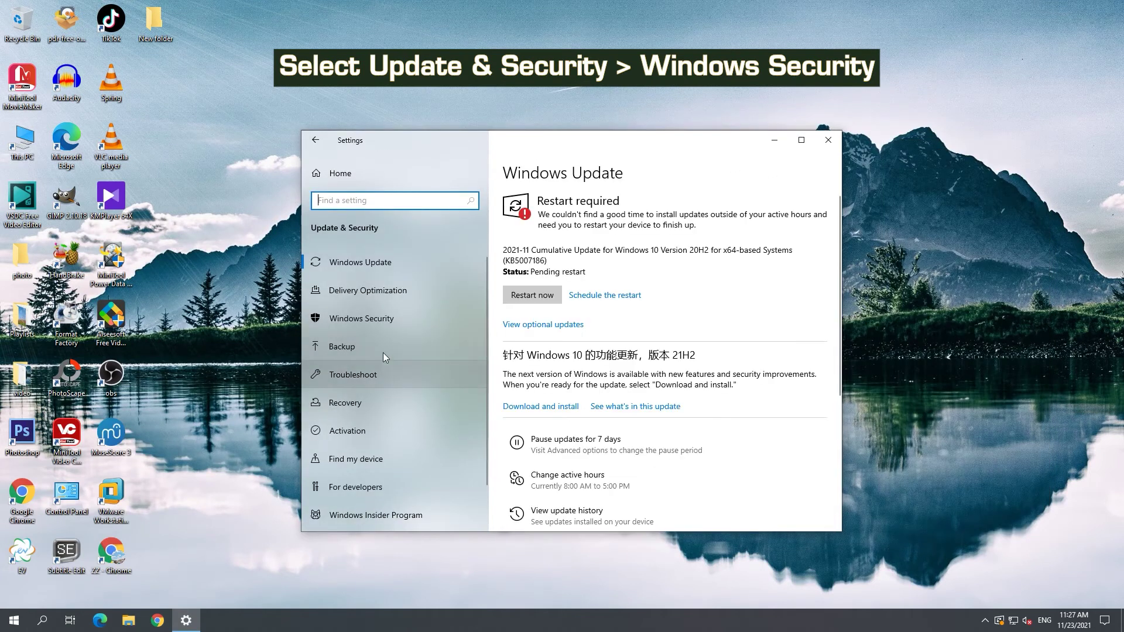
pyautogui.click(379, 319)
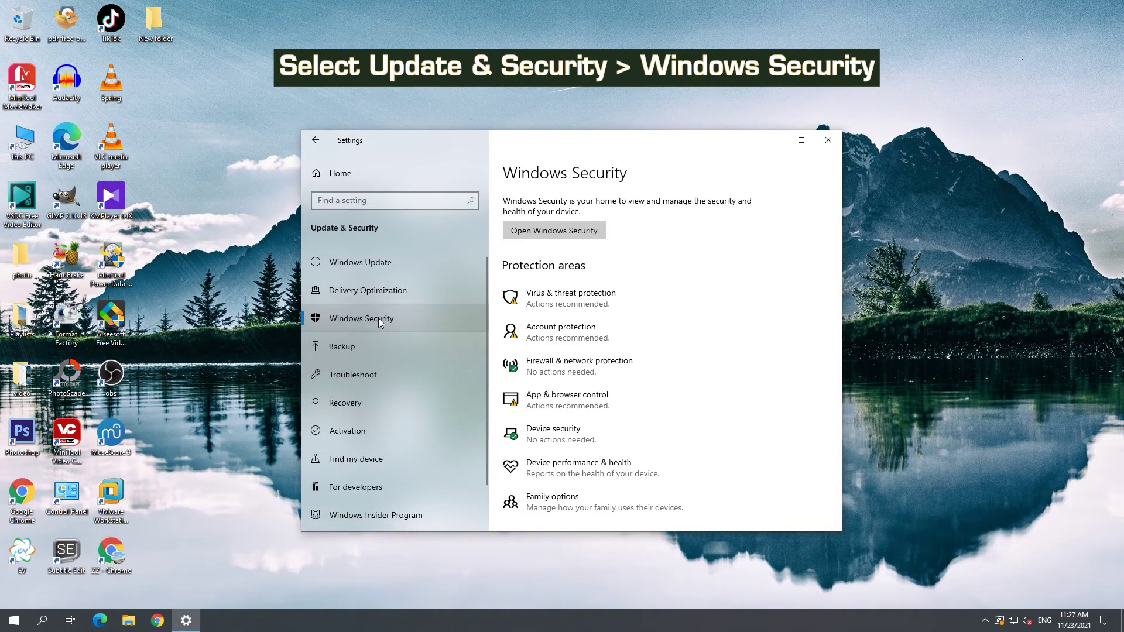
pyautogui.click(546, 231)
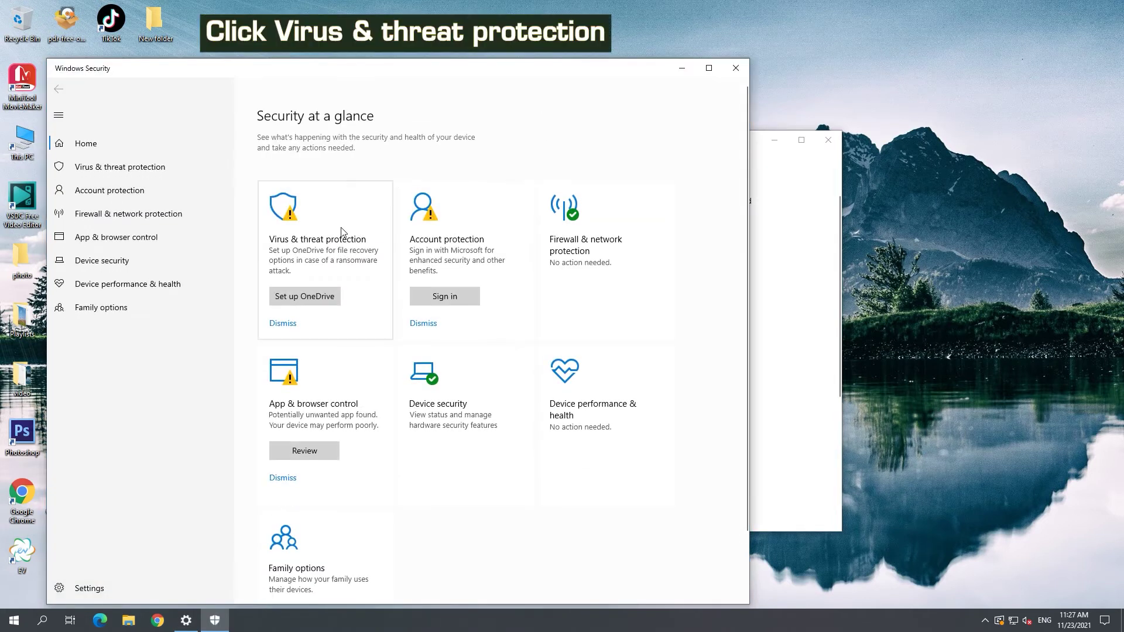
# - Start a Full scan from Virus & threat protection's Scan options
pyautogui.click(301, 245)
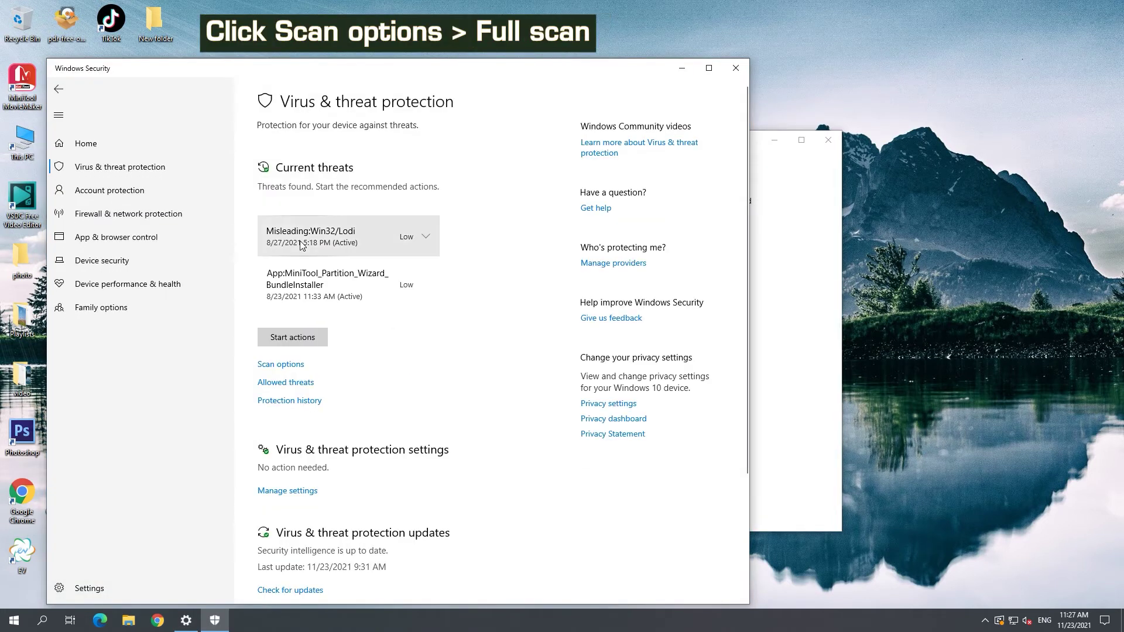
pyautogui.click(279, 366)
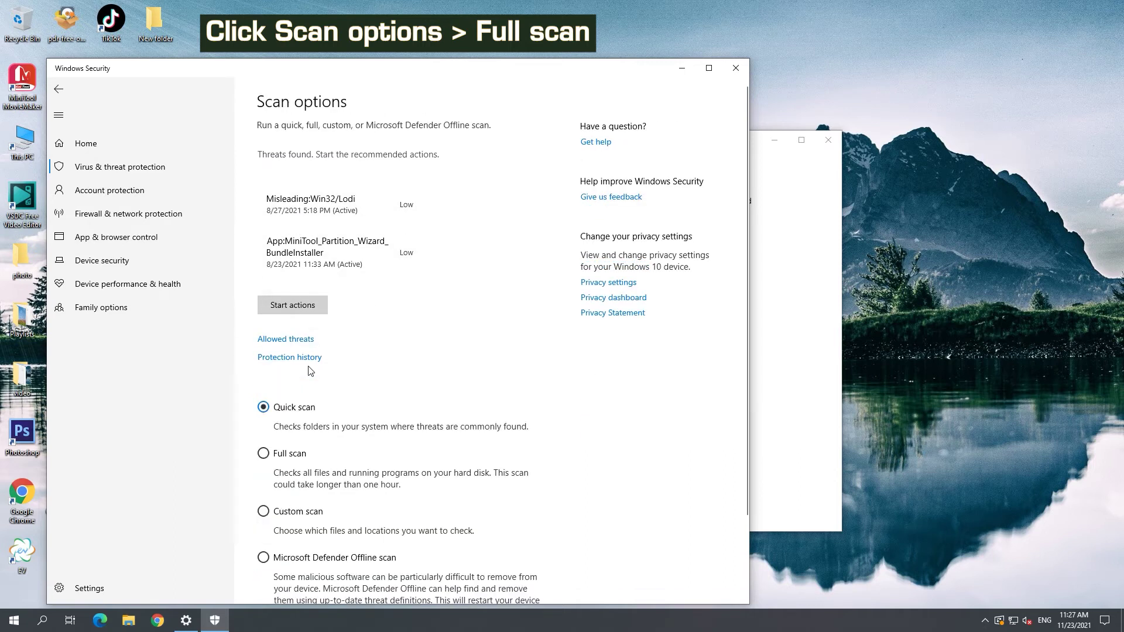
pyautogui.click(264, 453)
pyautogui.scroll(-2, 396, 414)
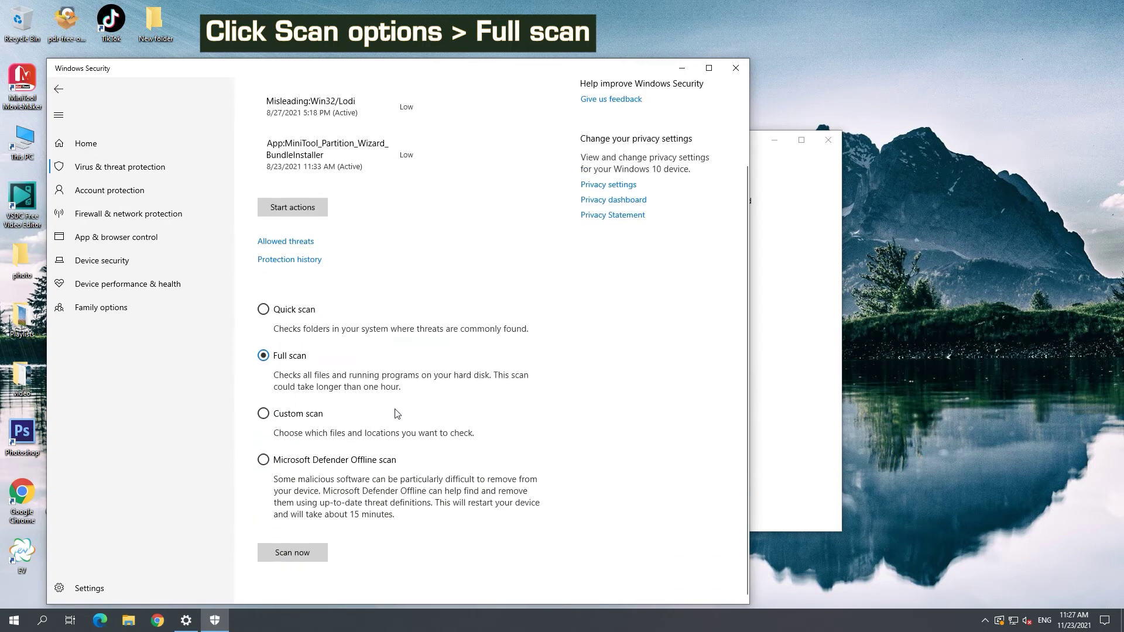
pyautogui.click(310, 554)
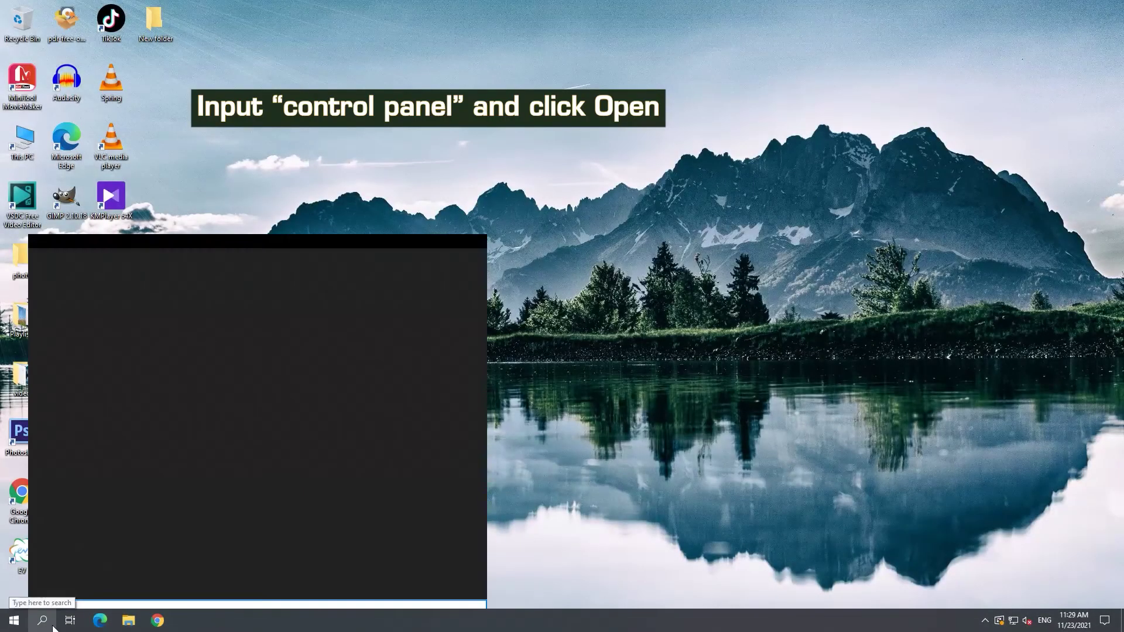
pyautogui.write('c')
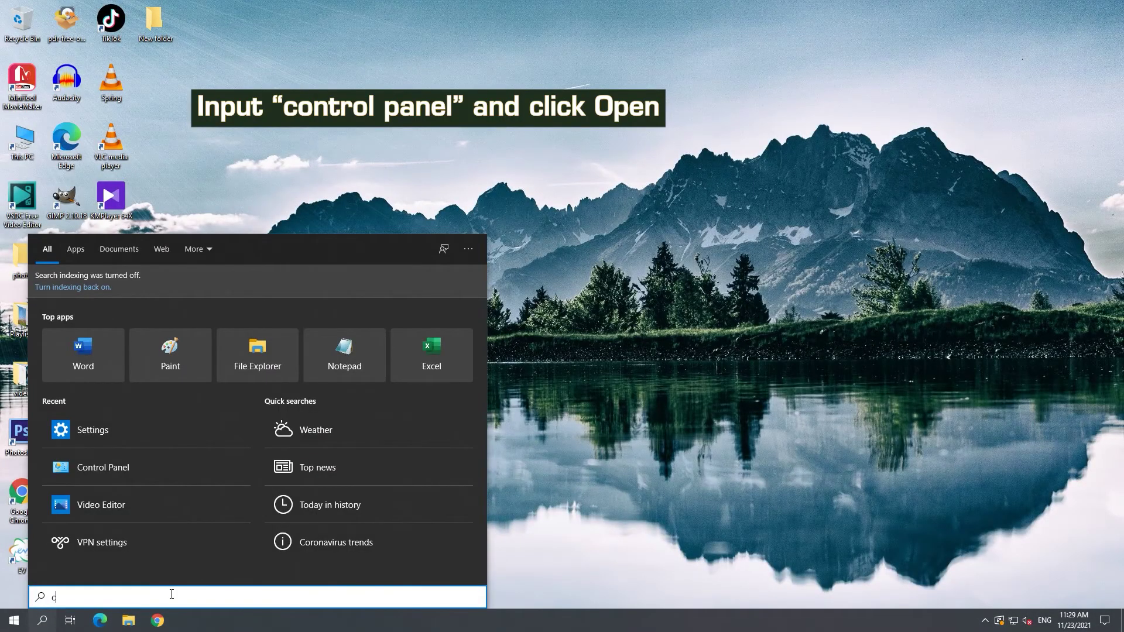
pyautogui.write('ontrol pa')
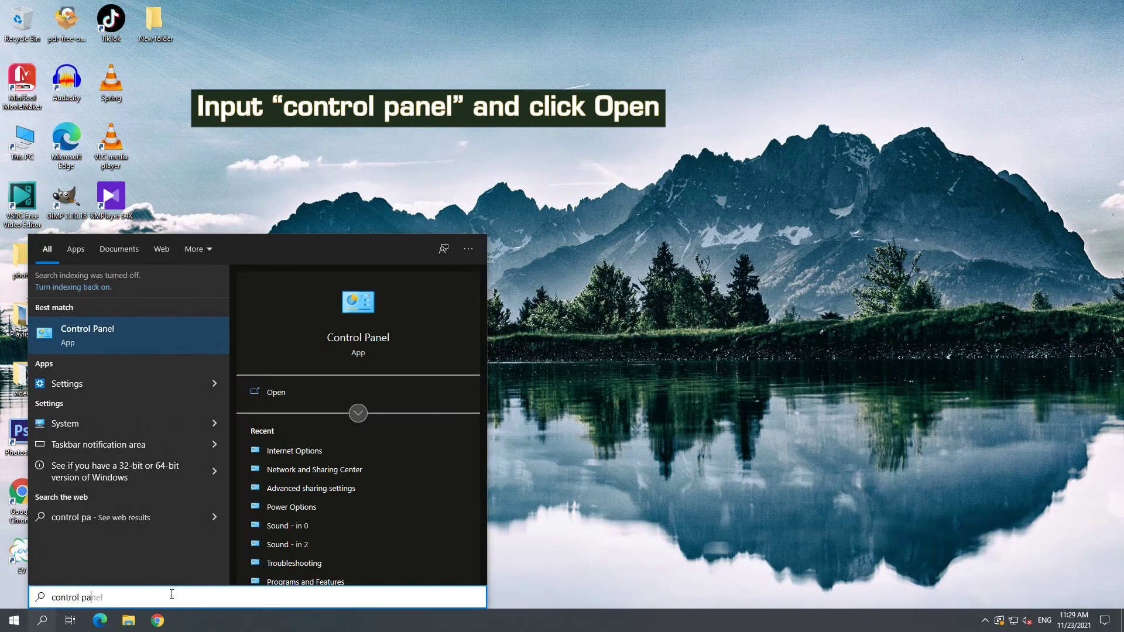
pyautogui.write('nel')
# - Turn off Windows Defender Firewall for both private and public networks and apply
pyautogui.click(269, 392)
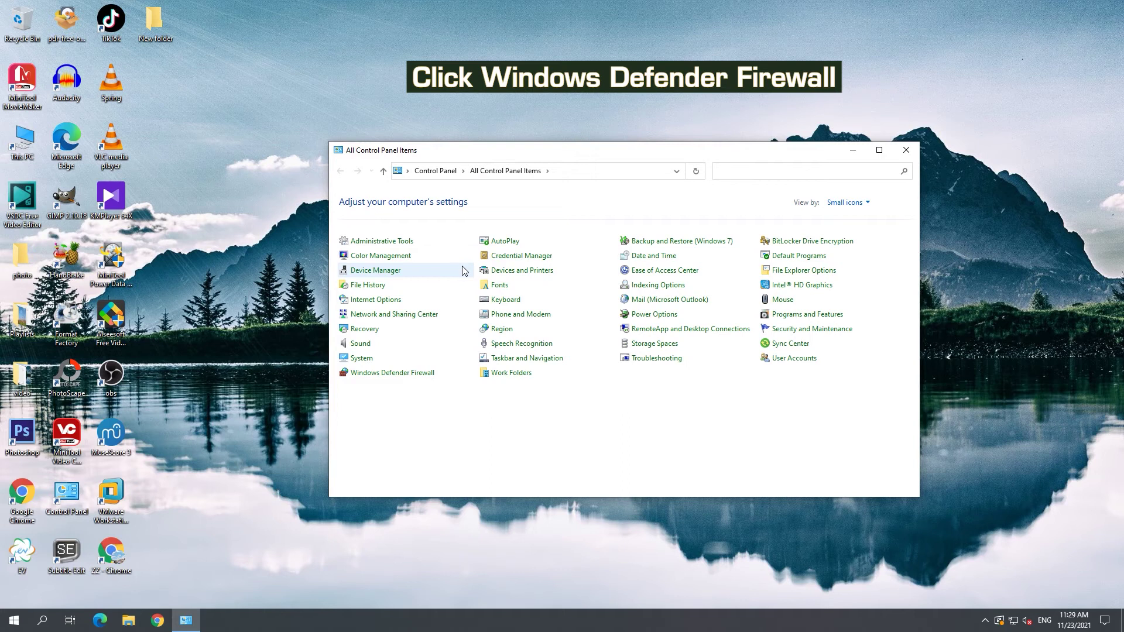
pyautogui.click(428, 380)
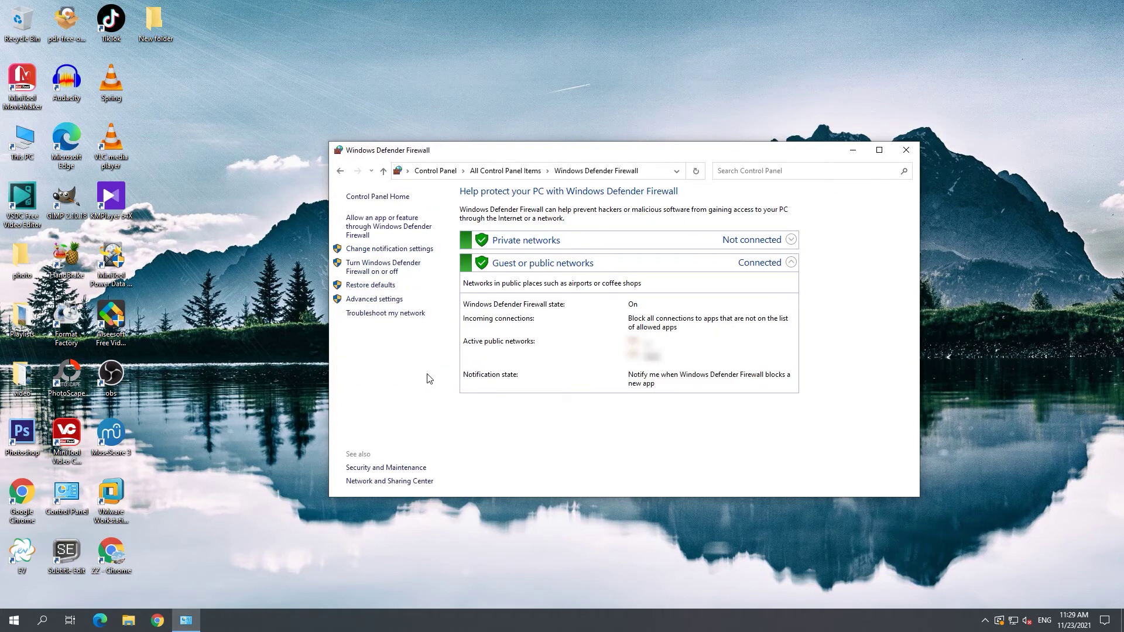
pyautogui.click(392, 267)
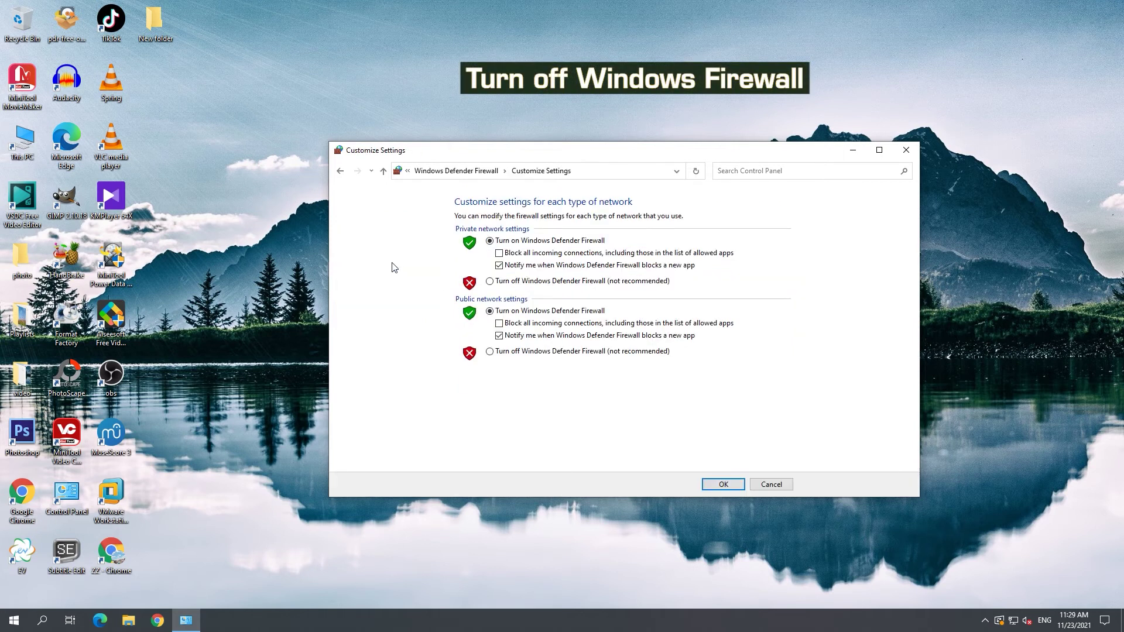
pyautogui.click(493, 281)
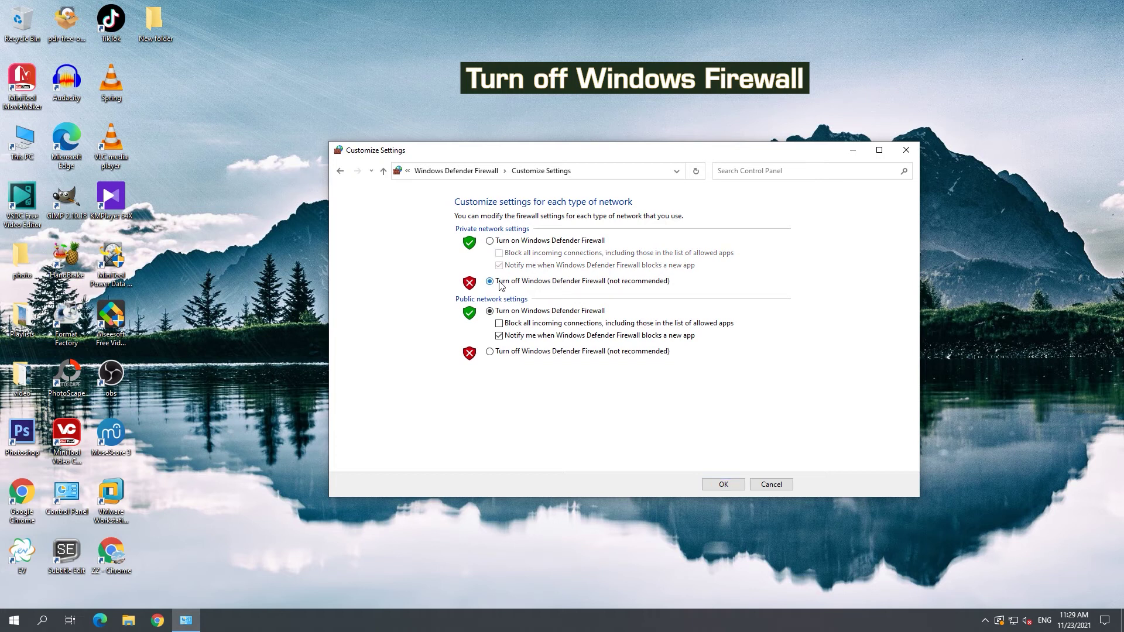
pyautogui.click(497, 354)
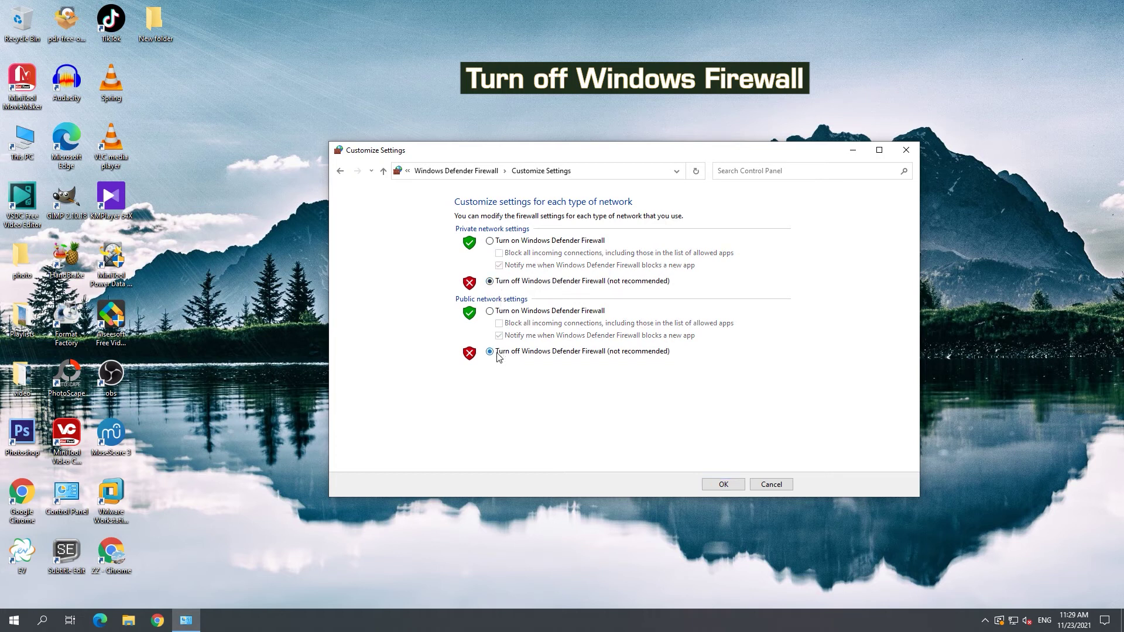
pyautogui.click(723, 484)
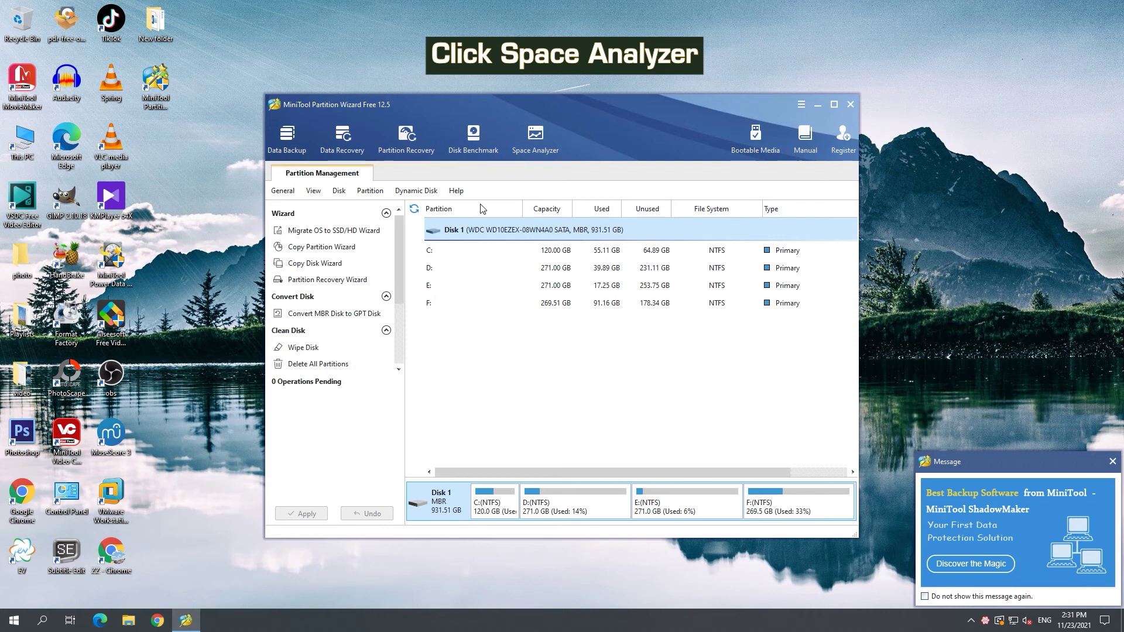
# - Run Space Analyzer on the E: Local Disk
pyautogui.click(533, 149)
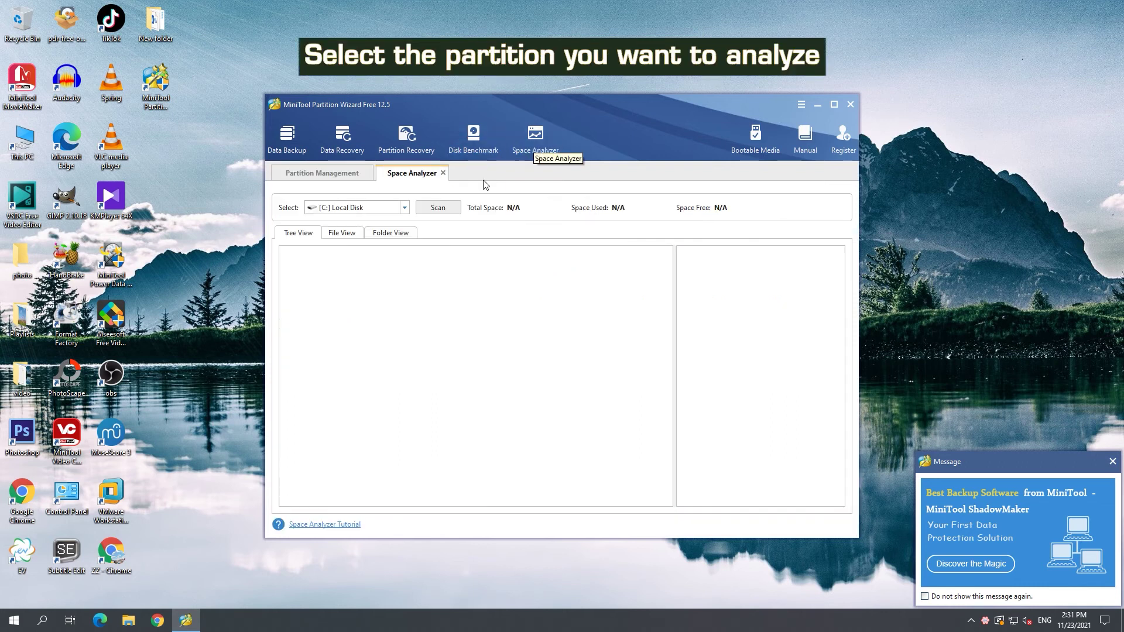
pyautogui.click(404, 207)
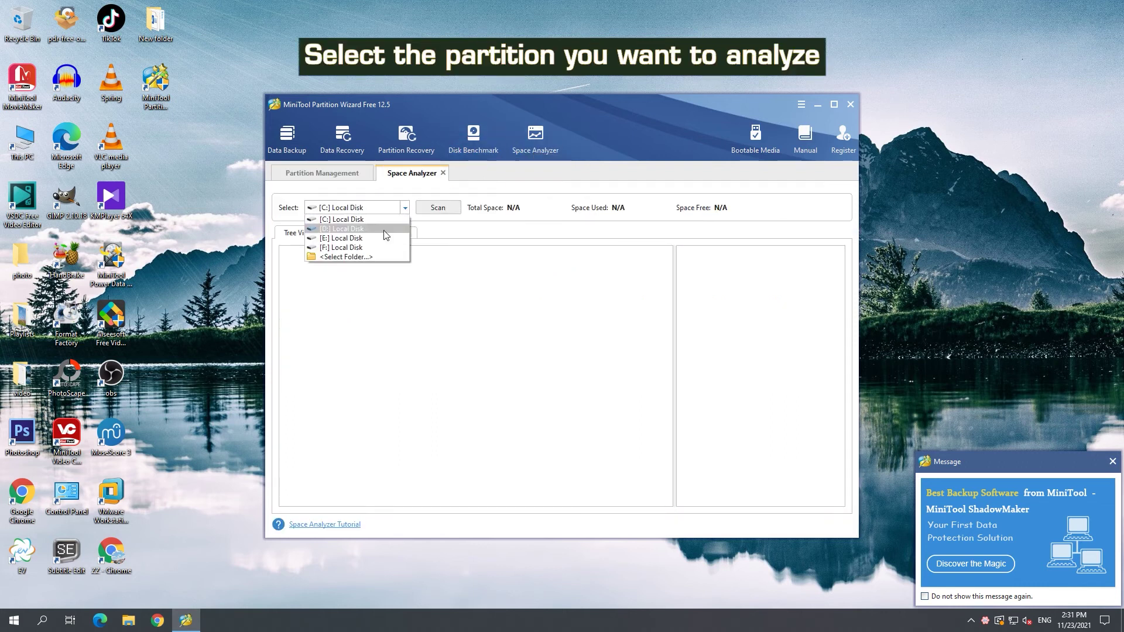
pyautogui.click(379, 237)
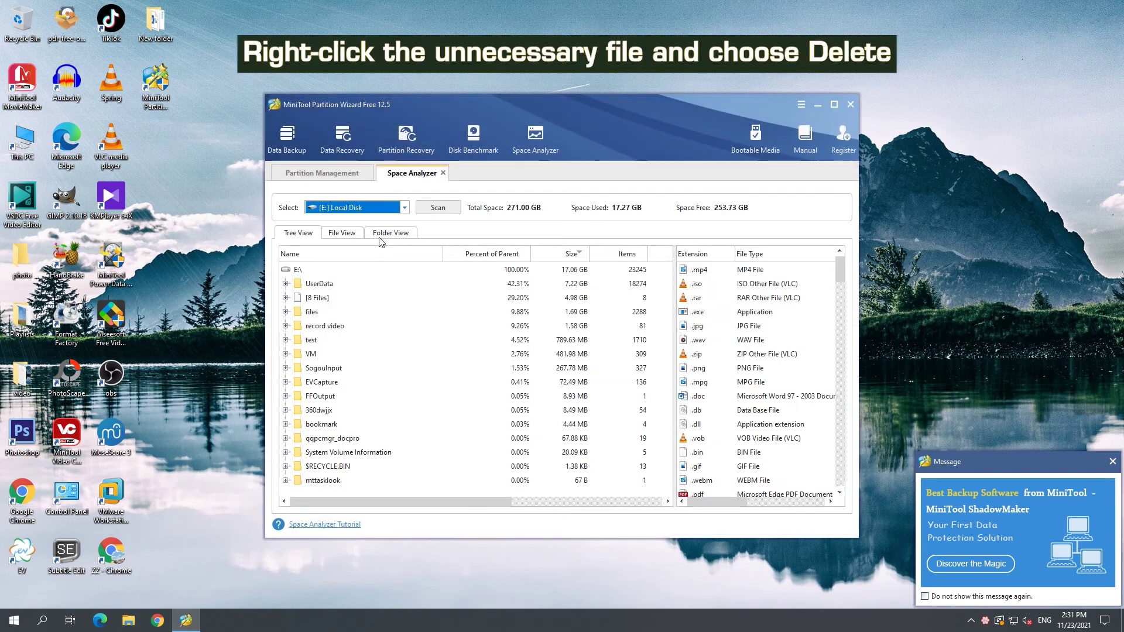
# - Permanently delete VOB.vob from E:\test\video and confirm
pyautogui.click(285, 340)
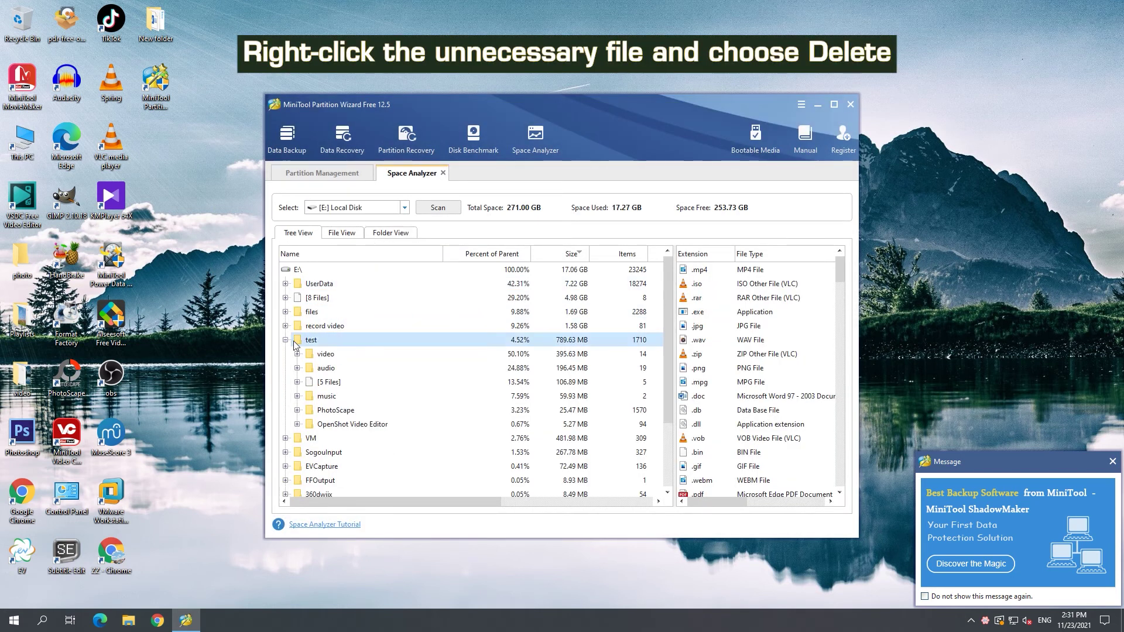
pyautogui.click(298, 355)
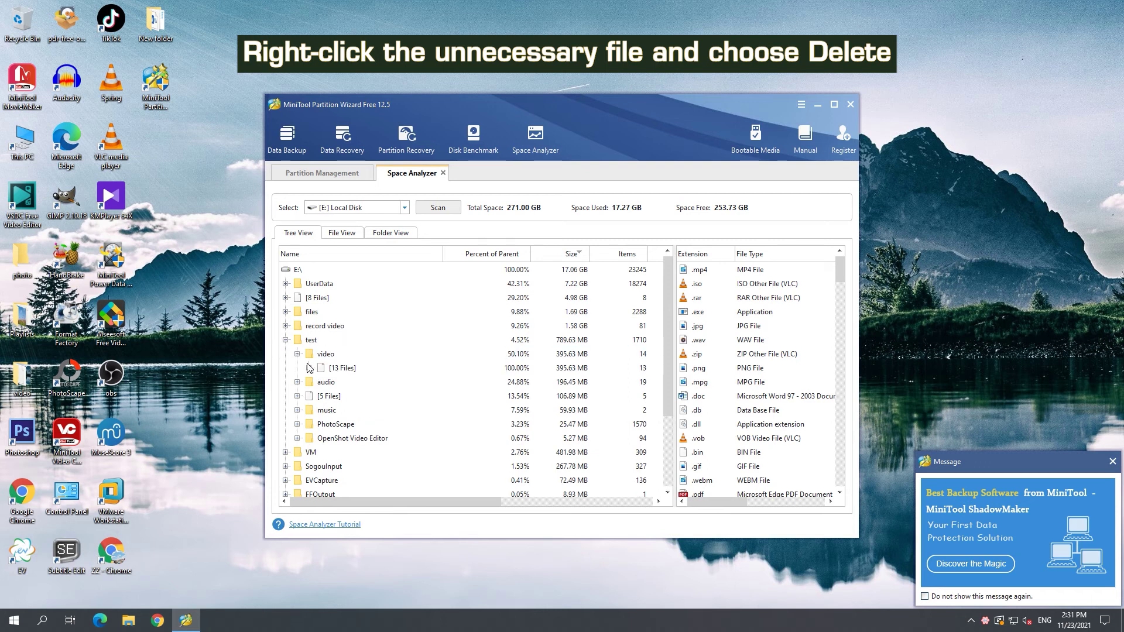
pyautogui.click(309, 369)
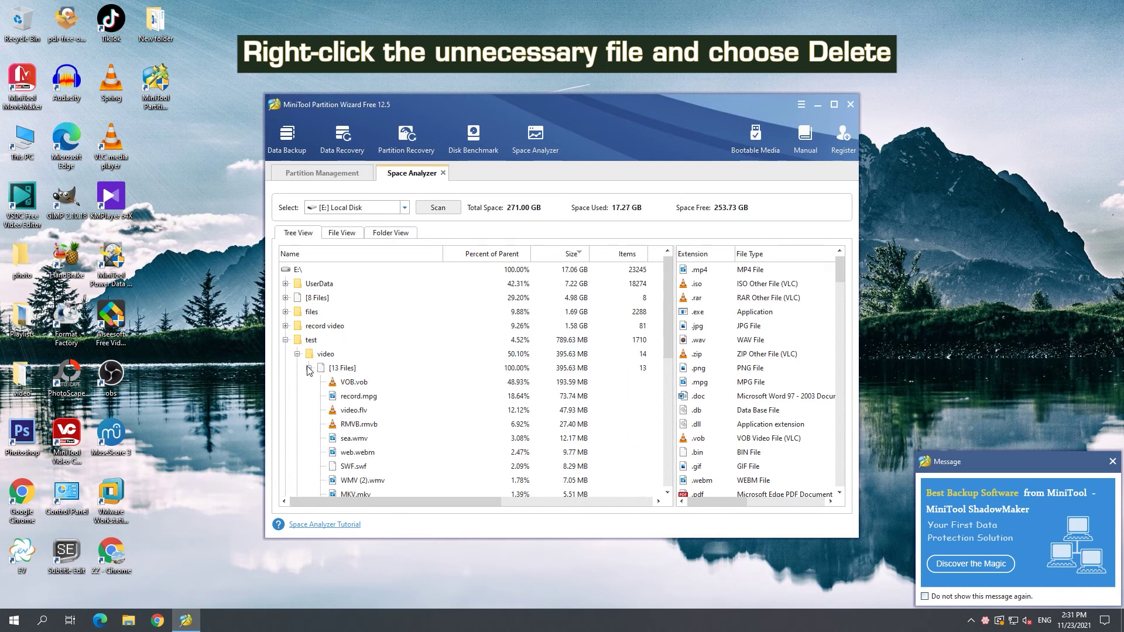
pyautogui.rightClick(354, 385)
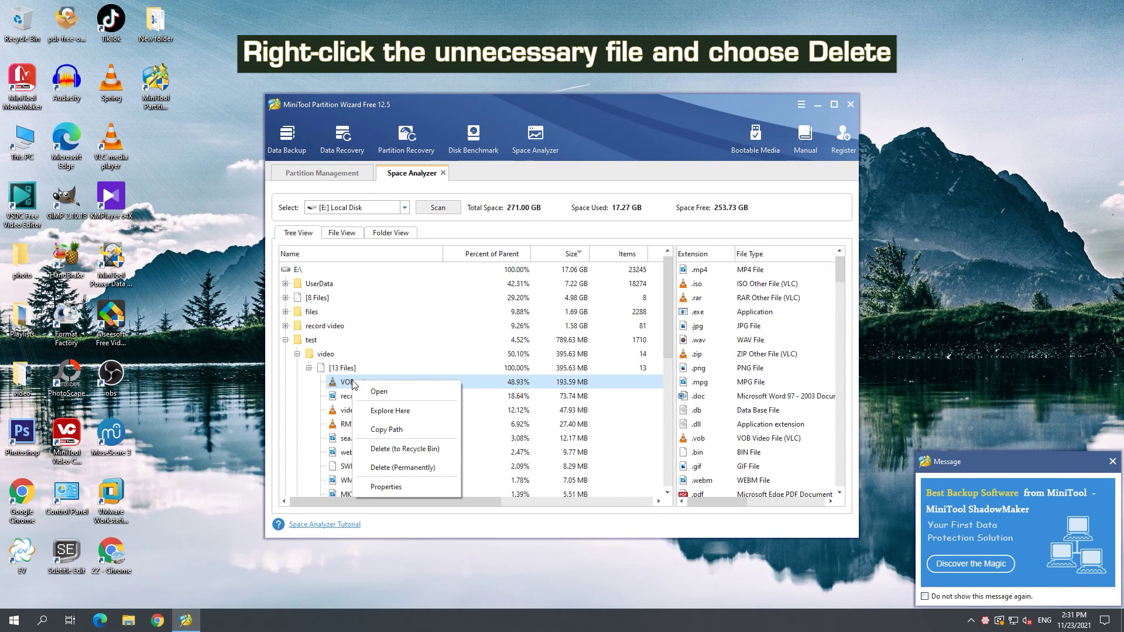
pyautogui.click(434, 468)
pyautogui.click(537, 343)
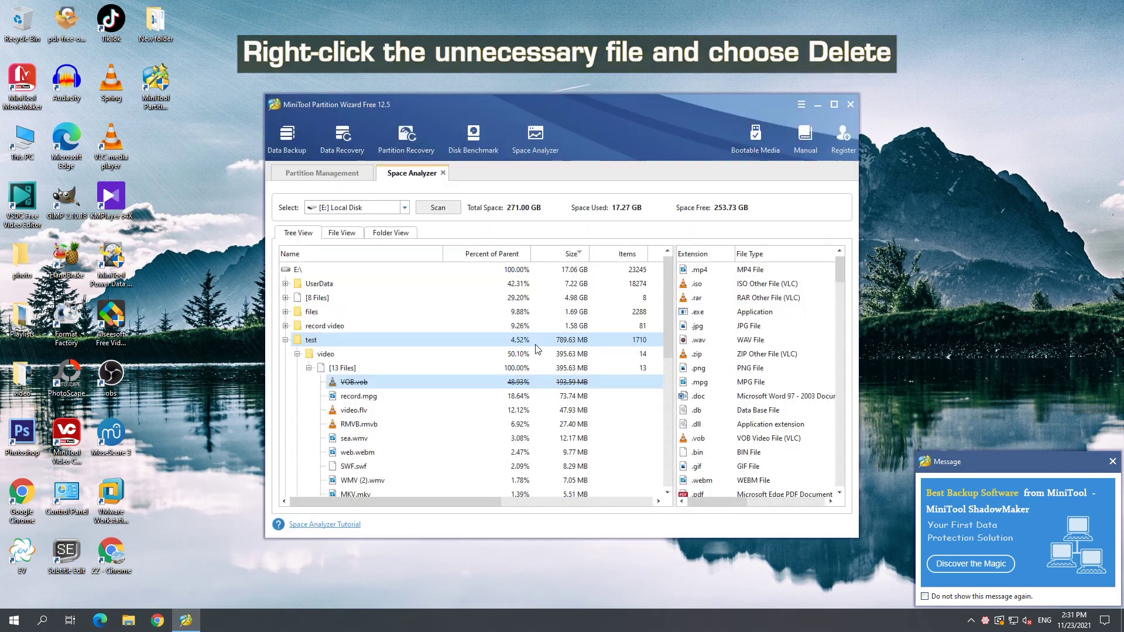